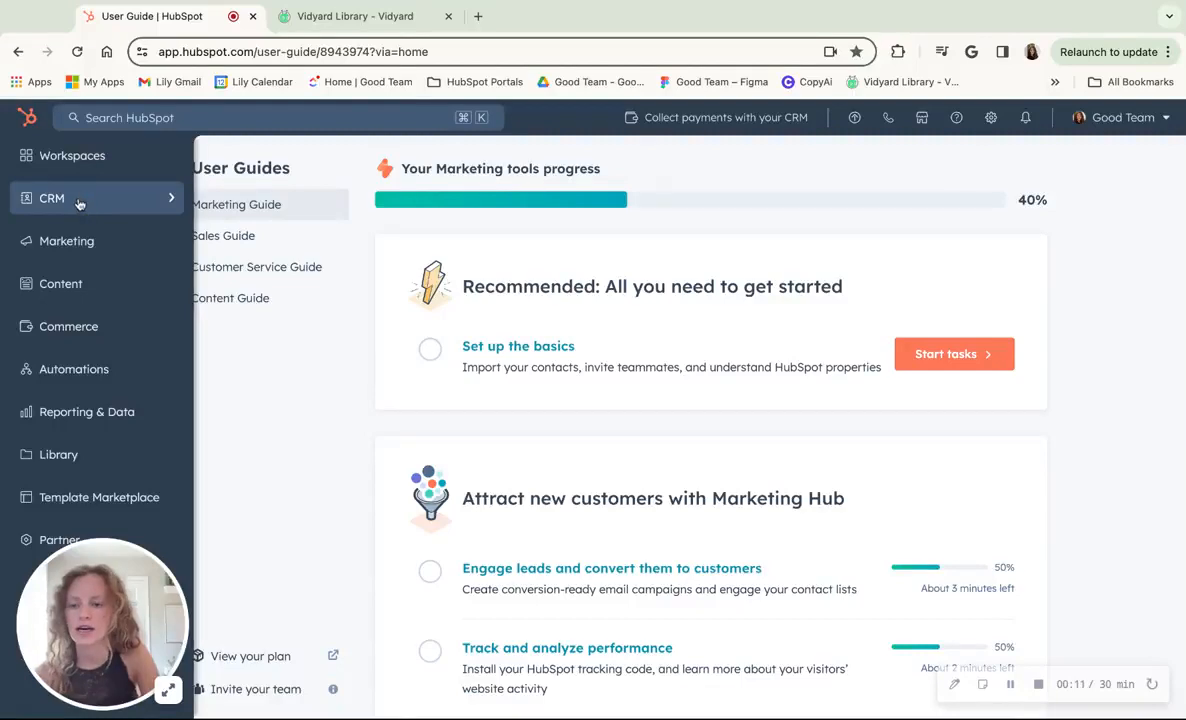
- Open the draft marketing email "A/B Test Example - Tutorial Video (Don't Use)" for editing
{"action": "mouse_move", "coordinate": [84, 232]}
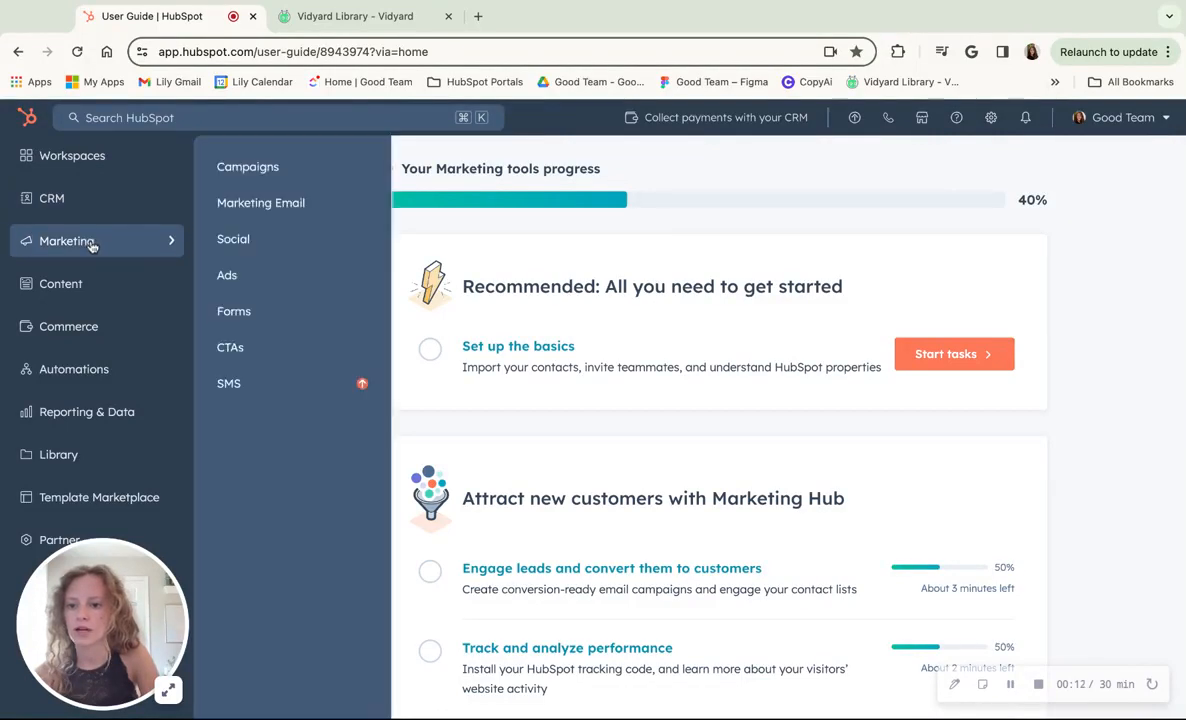
{"action": "left_click", "coordinate": [322, 207]}
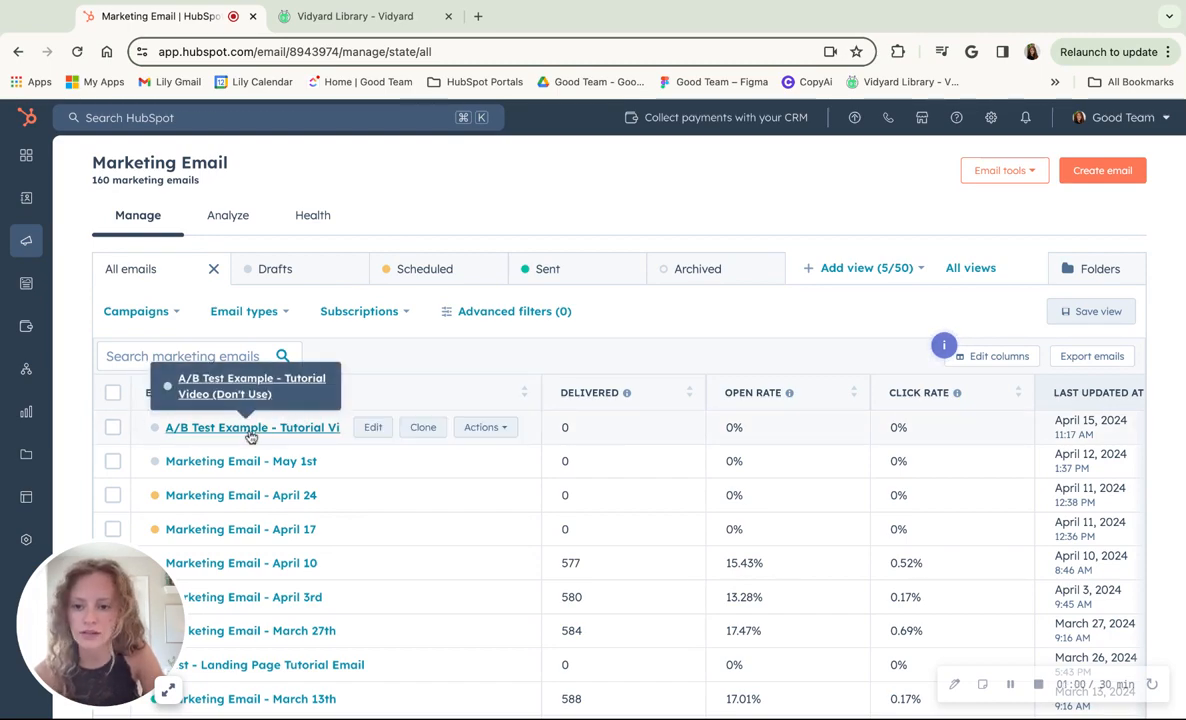
{"action": "left_click", "coordinate": [249, 430]}
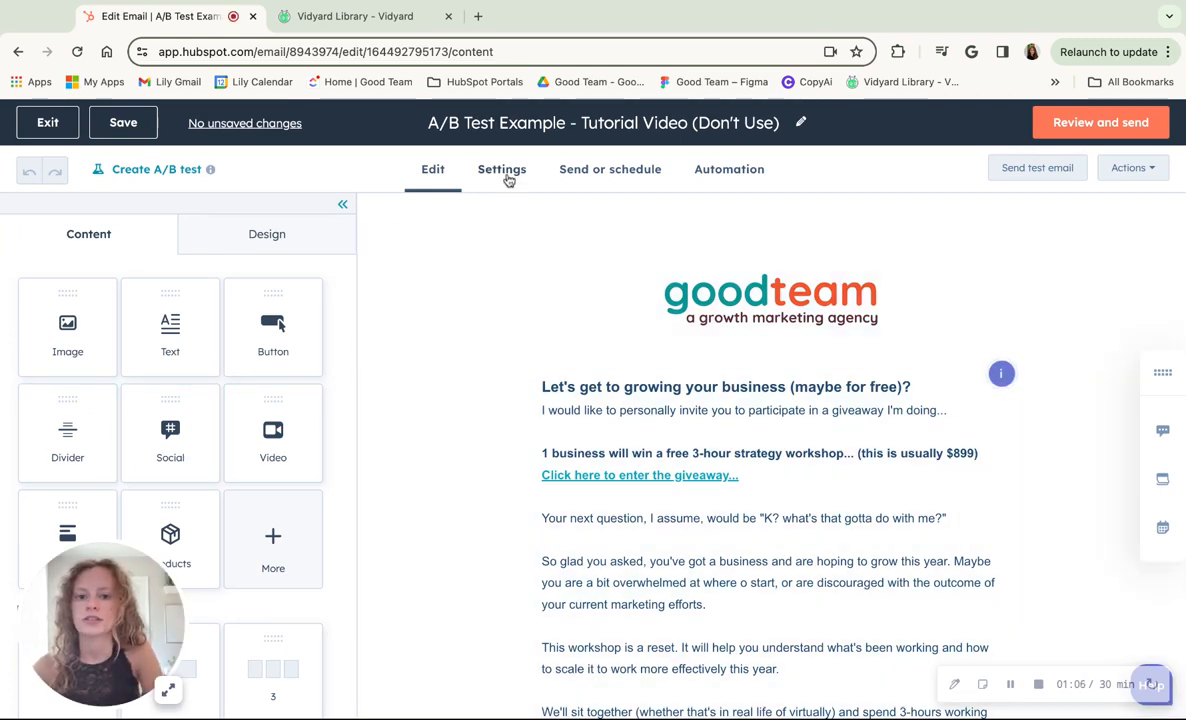
- Set the email's subject line to "Welcome!" in its settings
{"action": "left_click", "coordinate": [503, 172]}
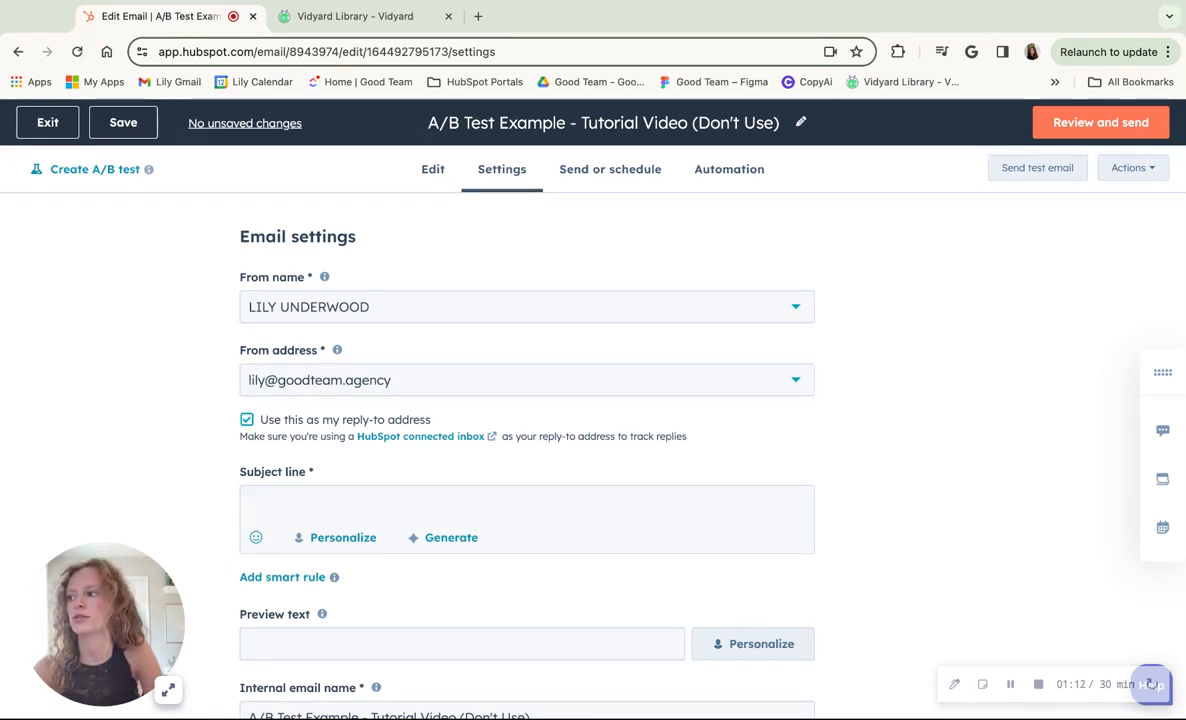
{"action": "left_click", "coordinate": [598, 506]}
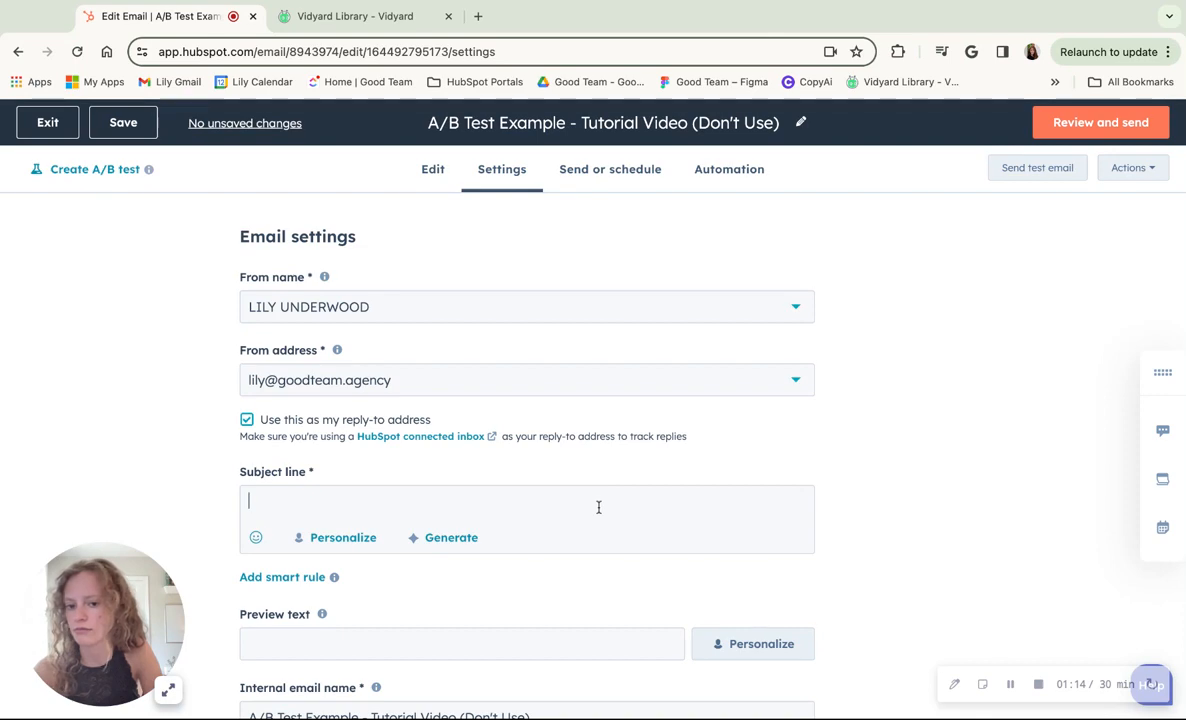
{"action": "type", "text": "W"}
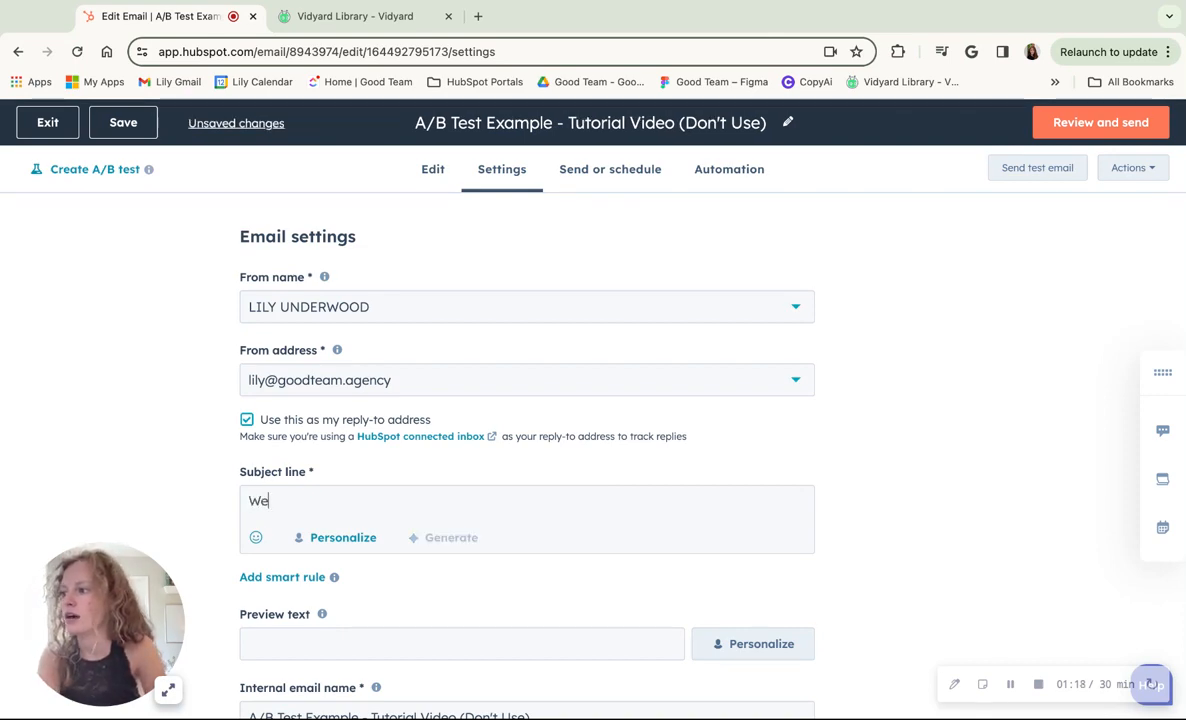
{"action": "type", "text": "elco"}
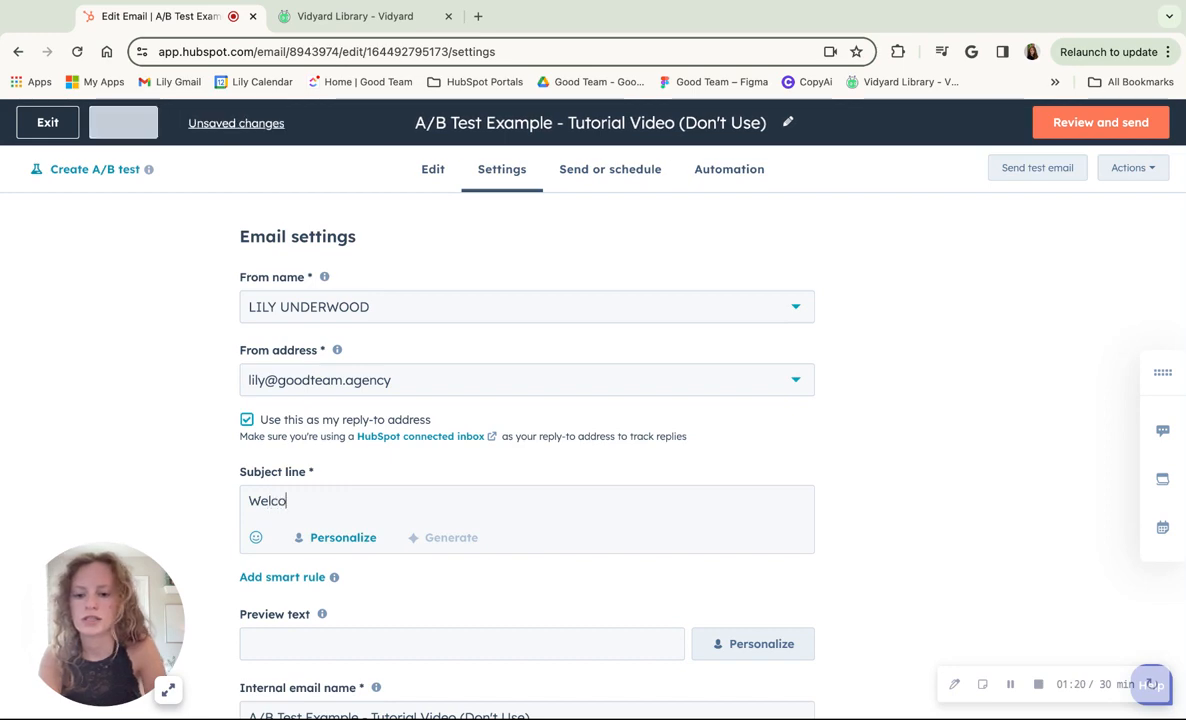
{"action": "type", "text": "me!"}
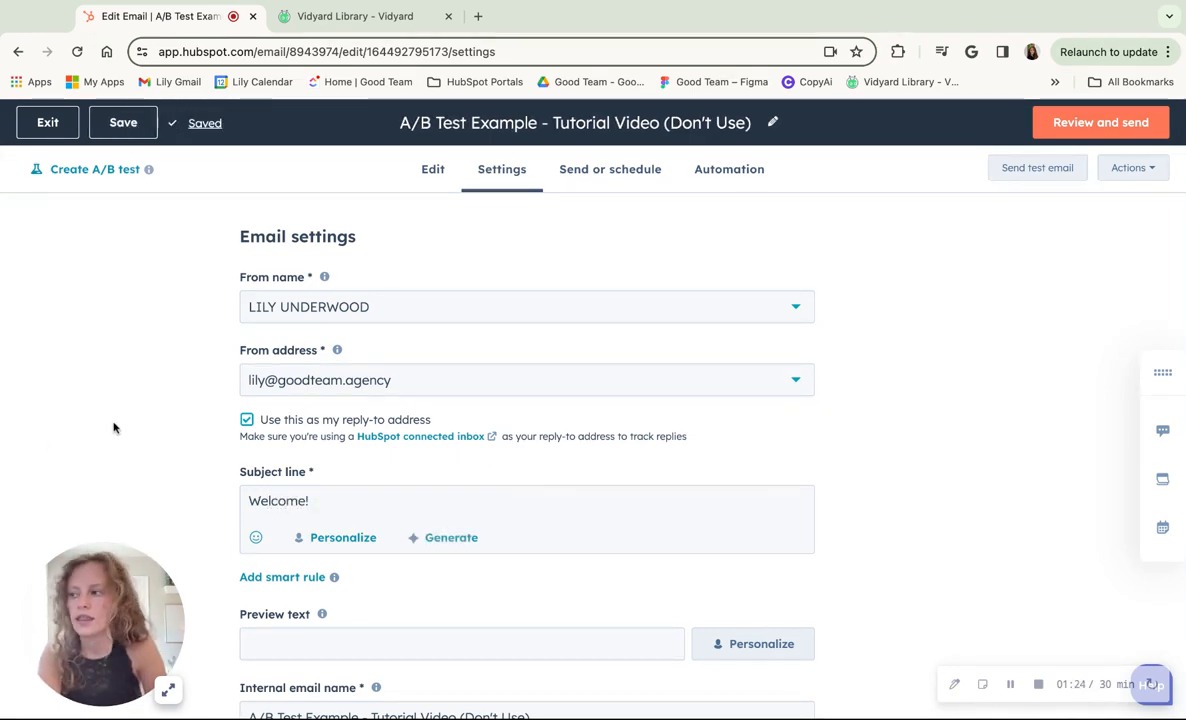
- Start creating an A/B test from the email's content editor and name version A "Welcome! A"
{"action": "left_click", "coordinate": [434, 171]}
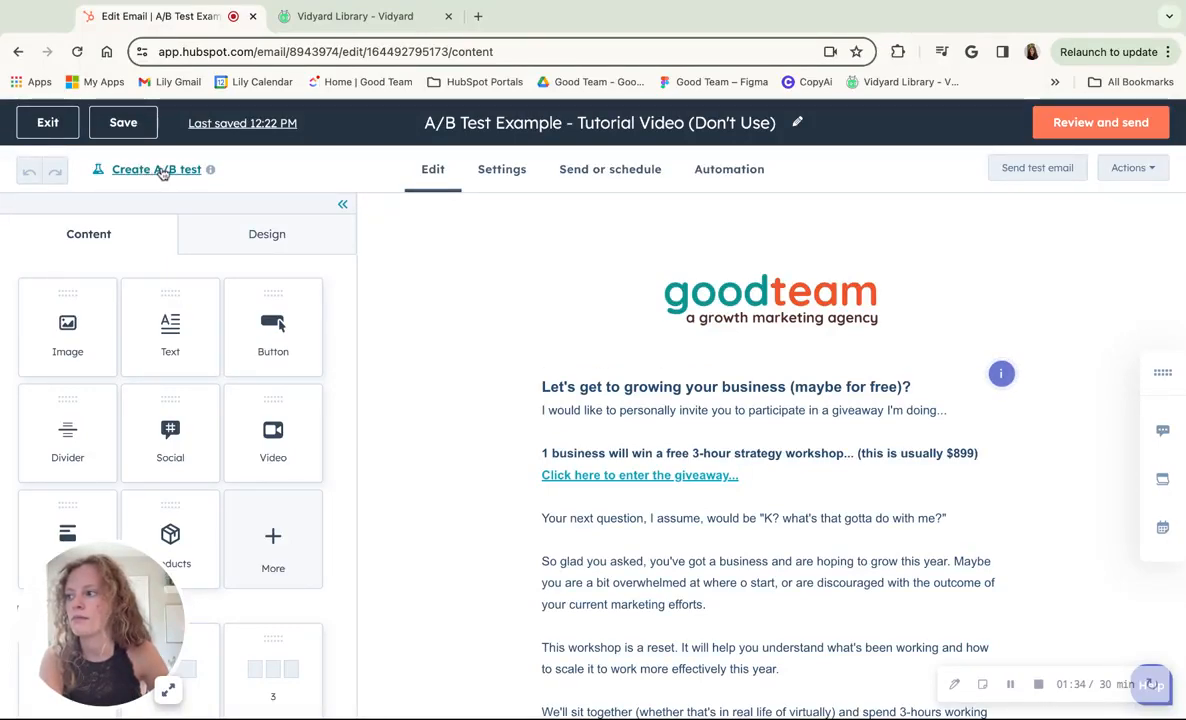
{"action": "left_click", "coordinate": [156, 169]}
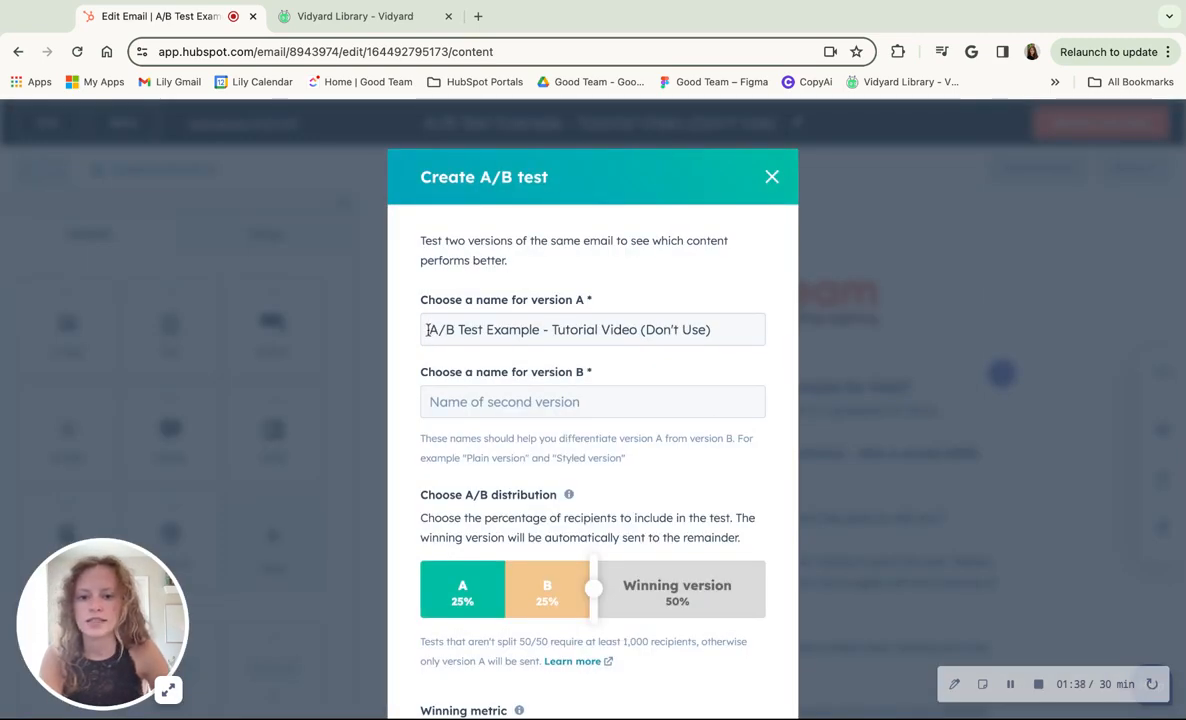
{"action": "left_click_drag", "start_coordinate": [428, 330], "coordinate": [762, 355]}
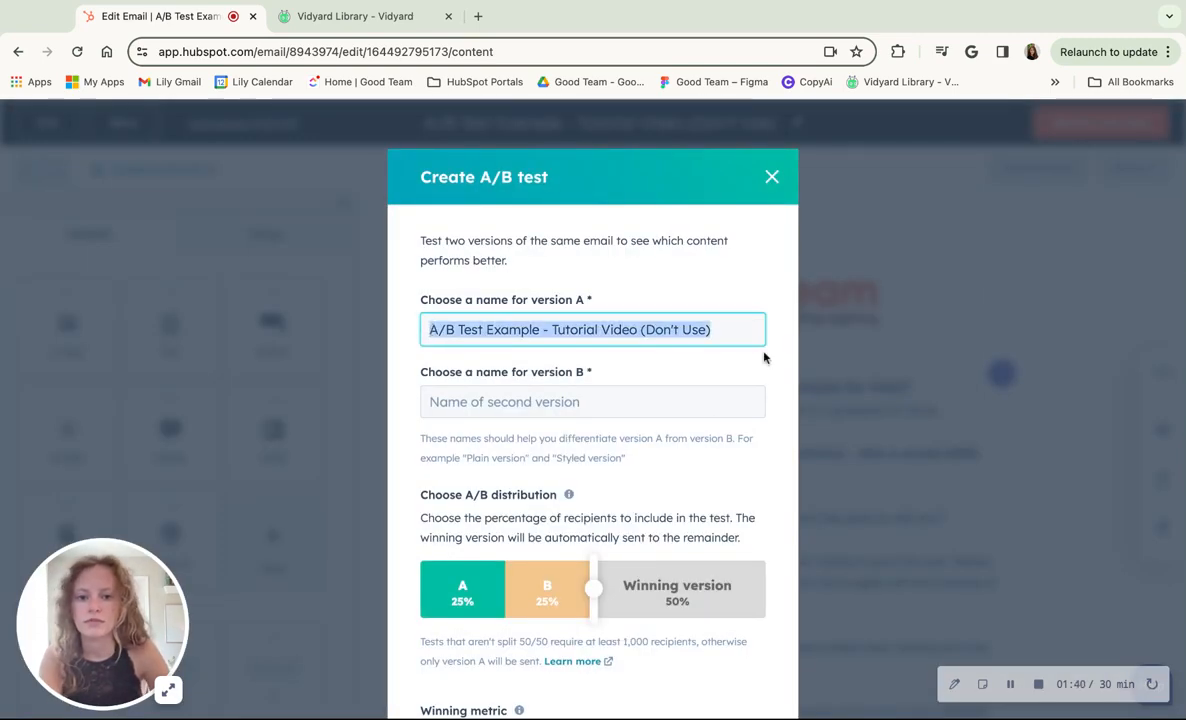
{"action": "type", "text": "W"}
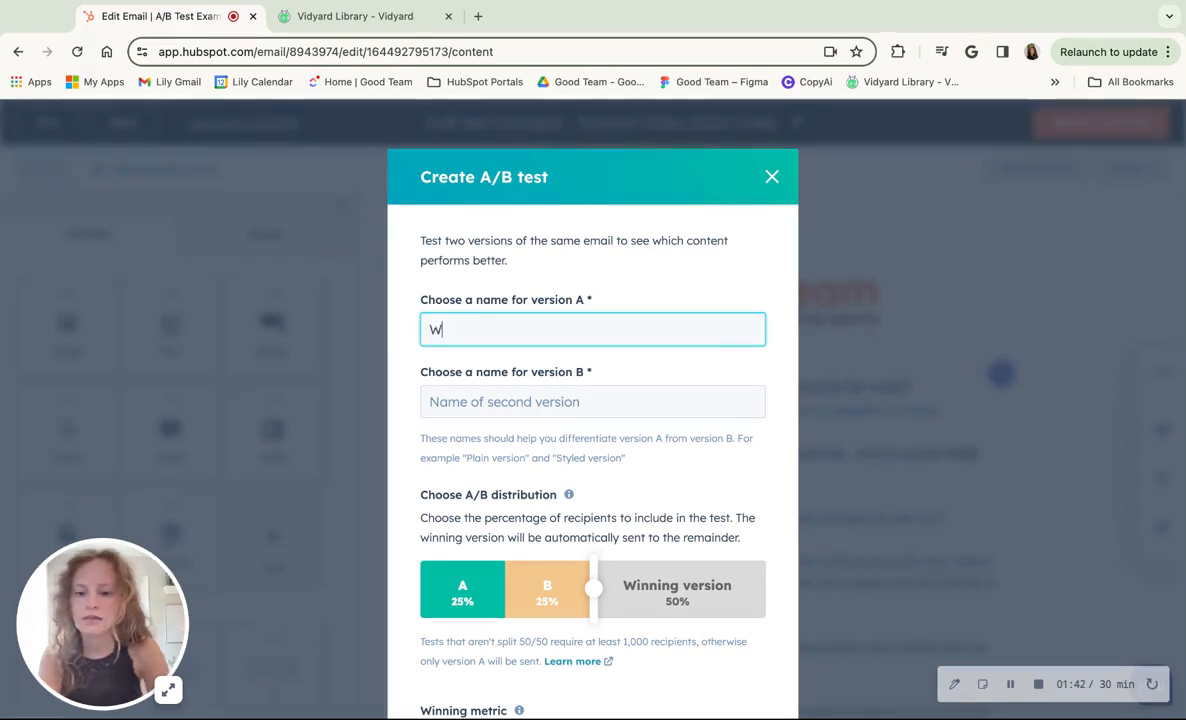
{"action": "type", "text": "elcome"}
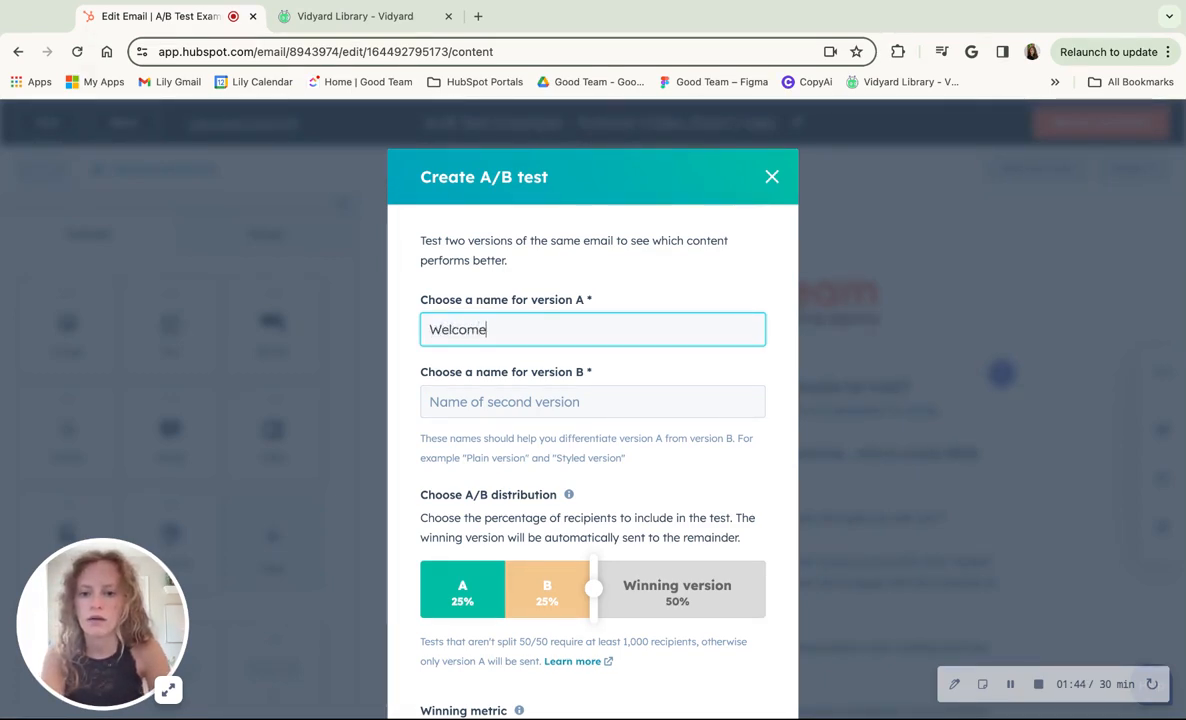
{"action": "type", "text": "! A"}
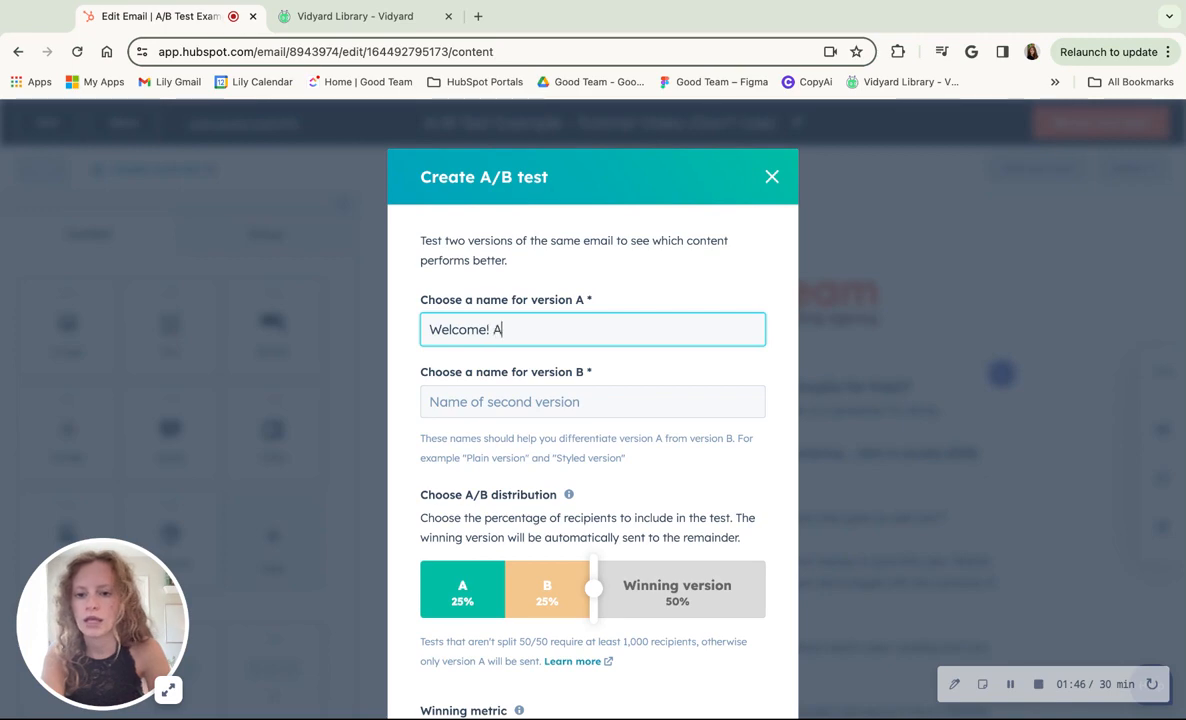
- Name version B of the test "Welcome! B", reusing the name of version A
{"action": "triple_click", "coordinate": [510, 329]}
{"action": "key", "text": "ctrl+c"}
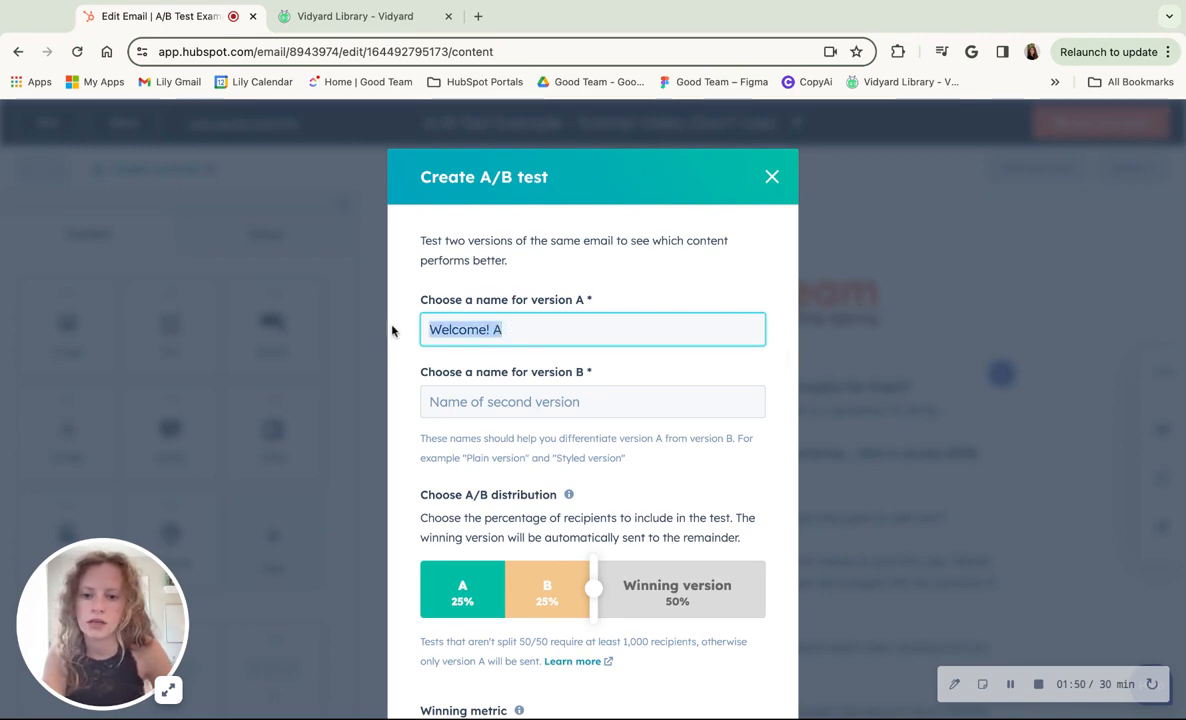
{"action": "left_click", "coordinate": [489, 404]}
{"action": "key", "text": "ctrl+v"}
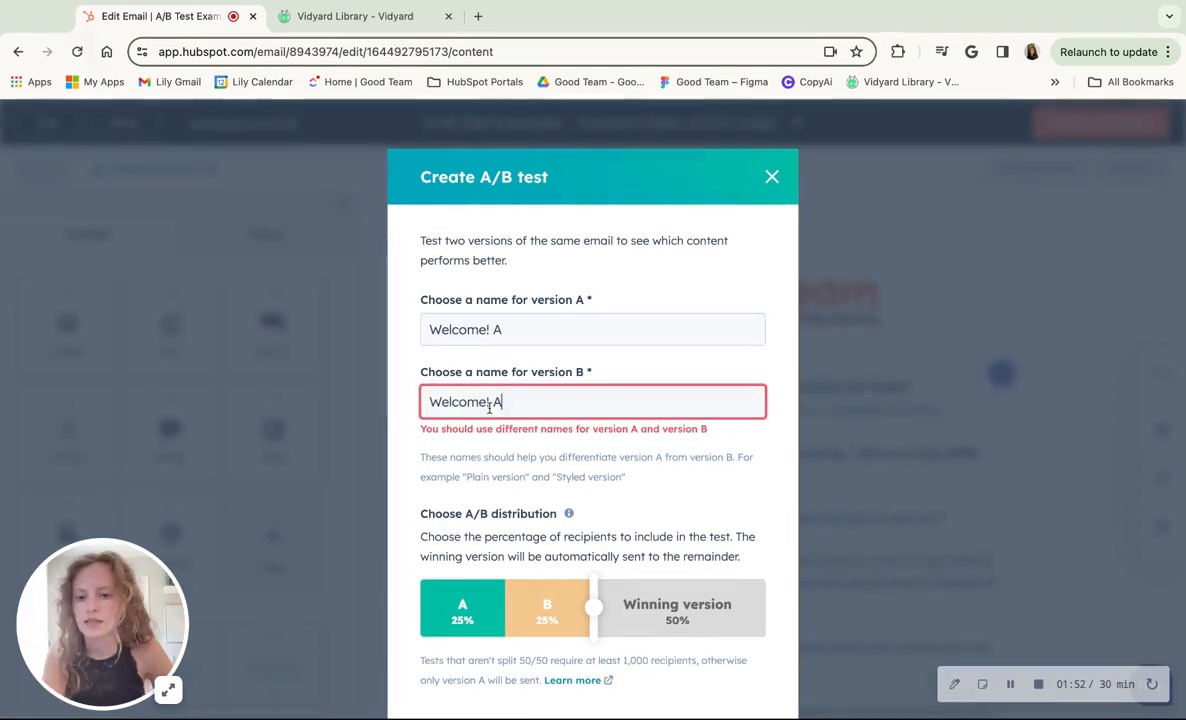
{"action": "key", "text": "BackSpace"}
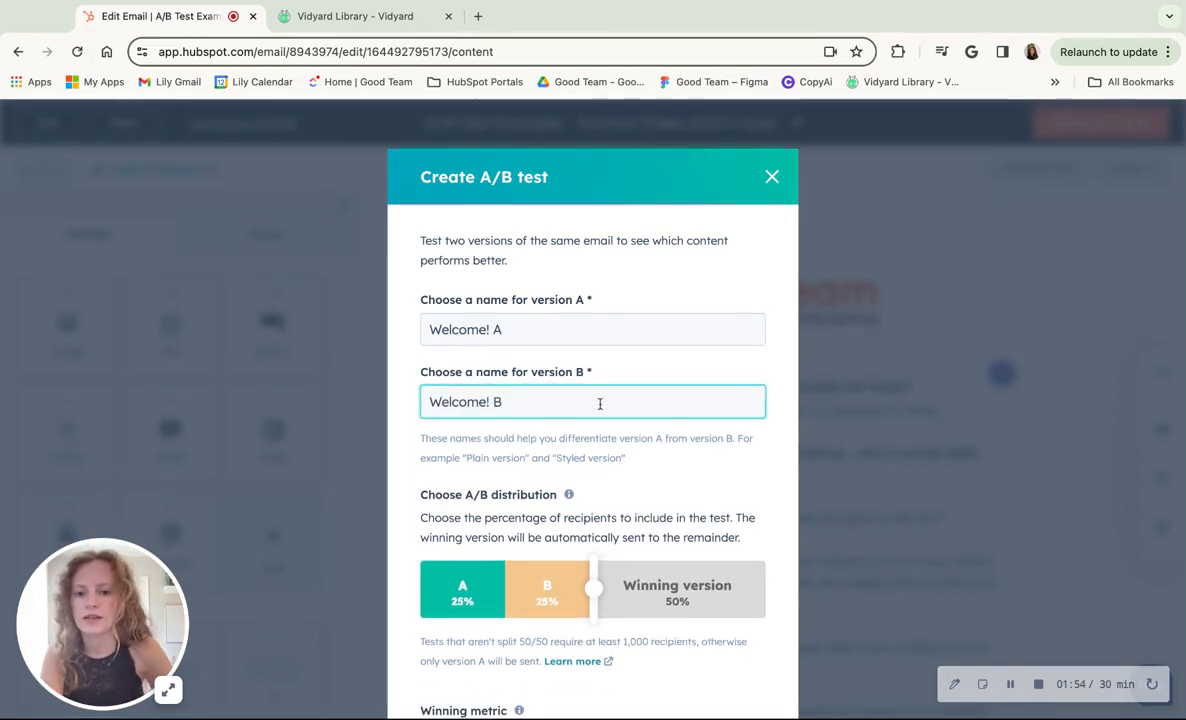
{"action": "left_click", "coordinate": [400, 403]}
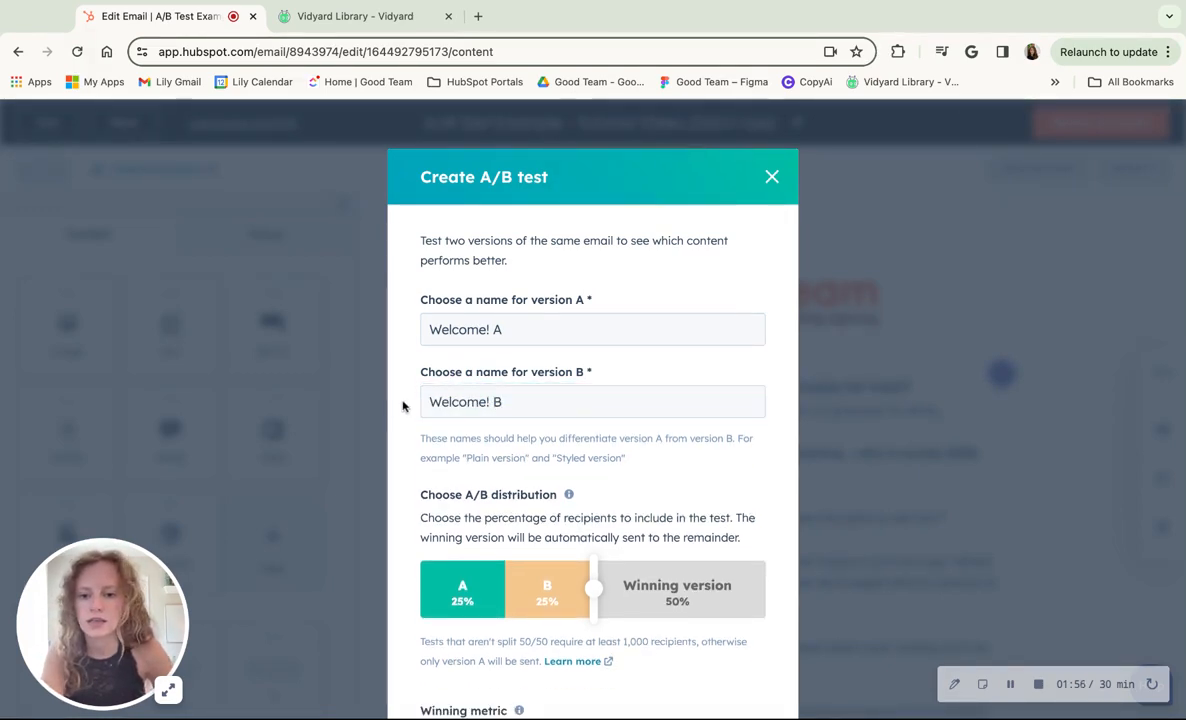
- Set the A/B distribution to 10% for version A, 10% for version B and 80% for the winning version
{"action": "scroll", "coordinate": [403, 406], "scroll_direction": "down", "scroll_amount": 1}
{"action": "scroll", "coordinate": [403, 406], "scroll_direction": "down", "scroll_amount": 1}
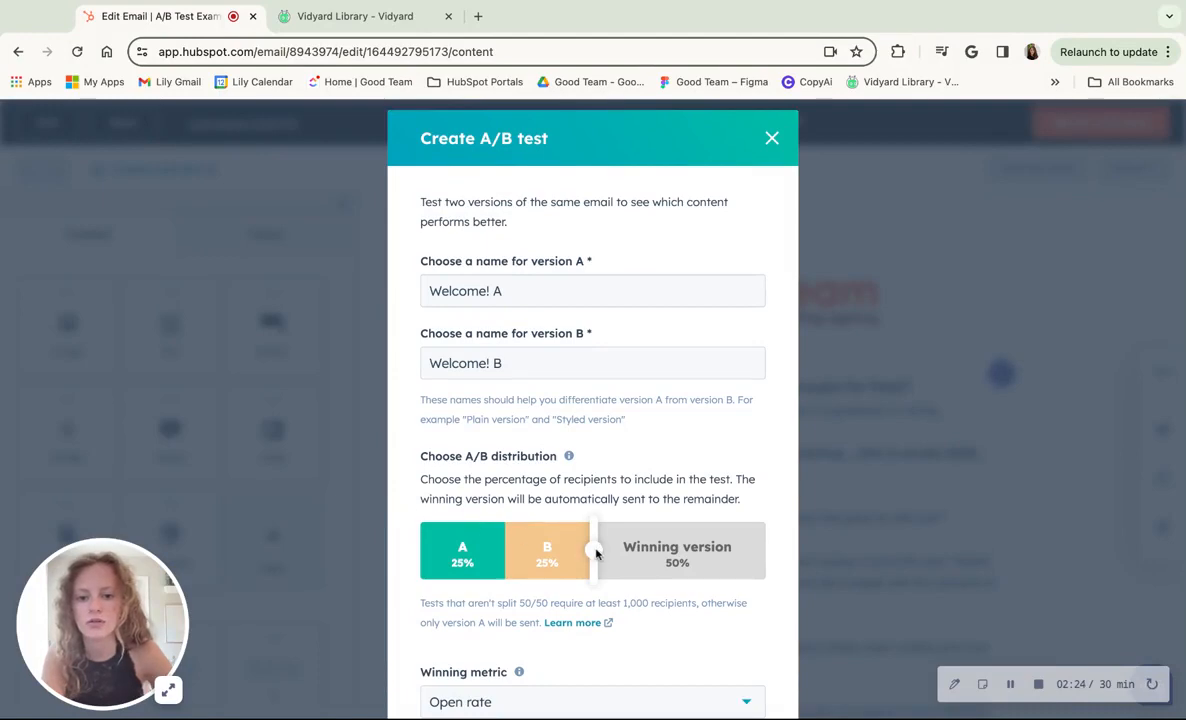
{"action": "left_click_drag", "start_coordinate": [596, 553], "coordinate": [490, 550]}
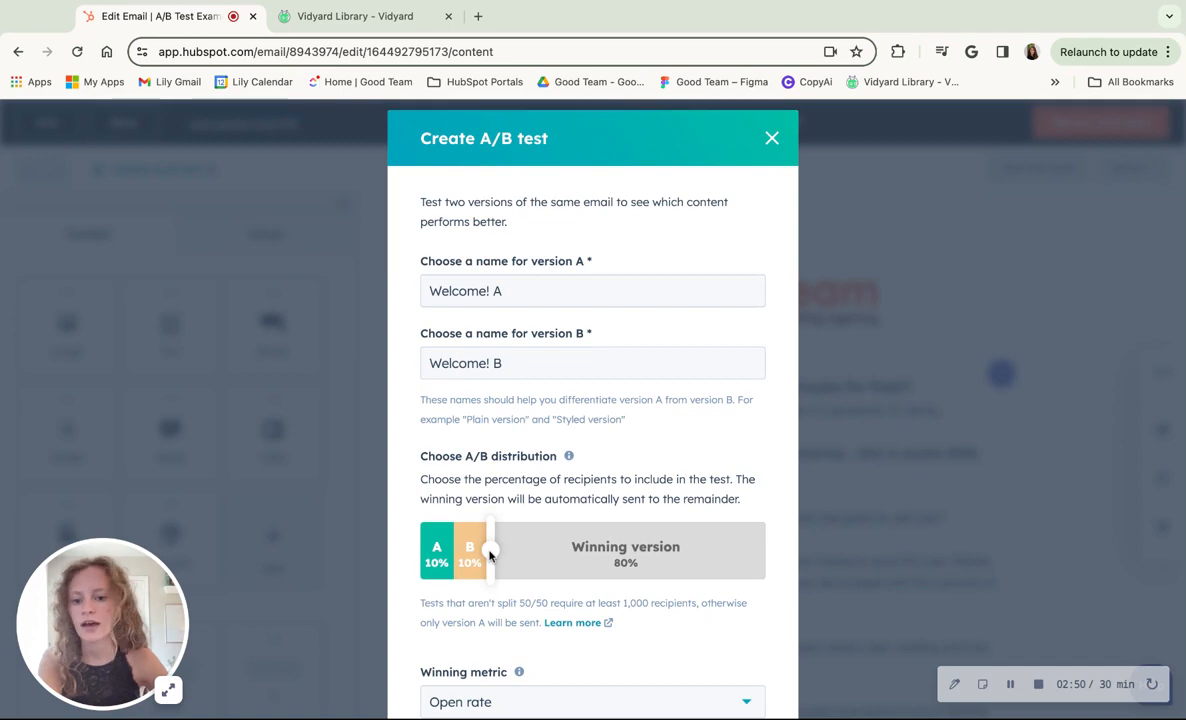
- Choose Open rate as the winning metric of the A/B test
{"action": "scroll", "coordinate": [604, 570], "scroll_direction": "down", "scroll_amount": 1}
{"action": "scroll", "coordinate": [604, 570], "scroll_direction": "down", "scroll_amount": 5}
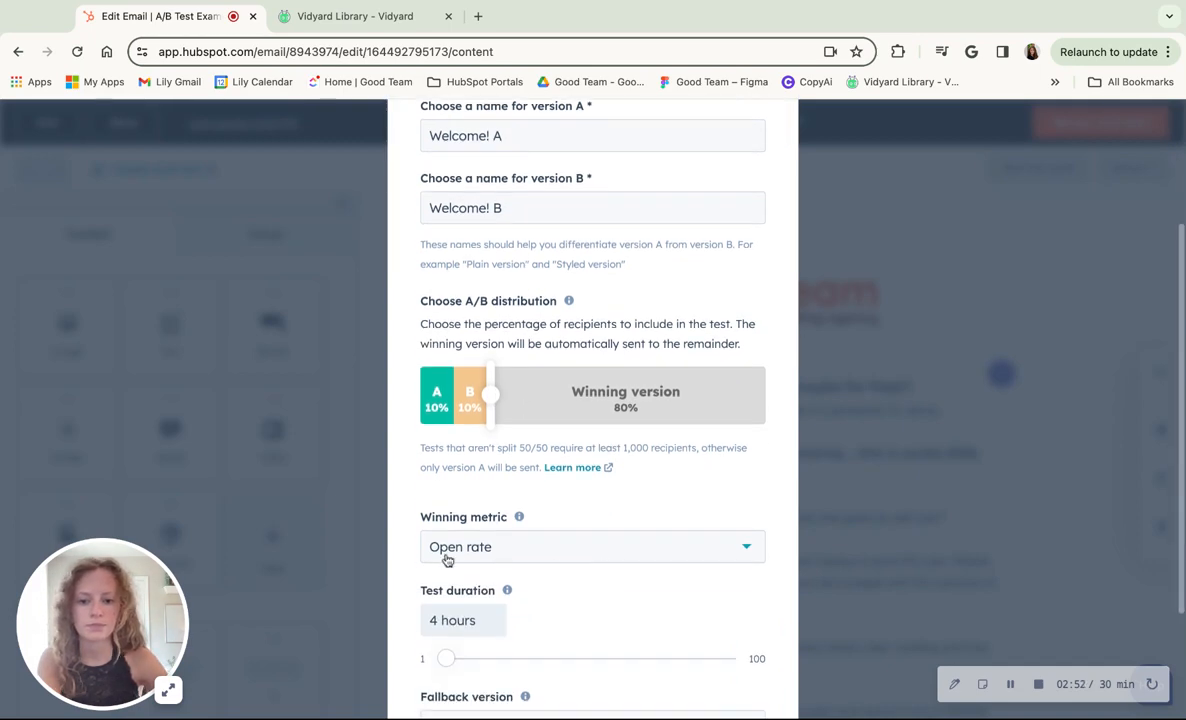
{"action": "left_click", "coordinate": [545, 545]}
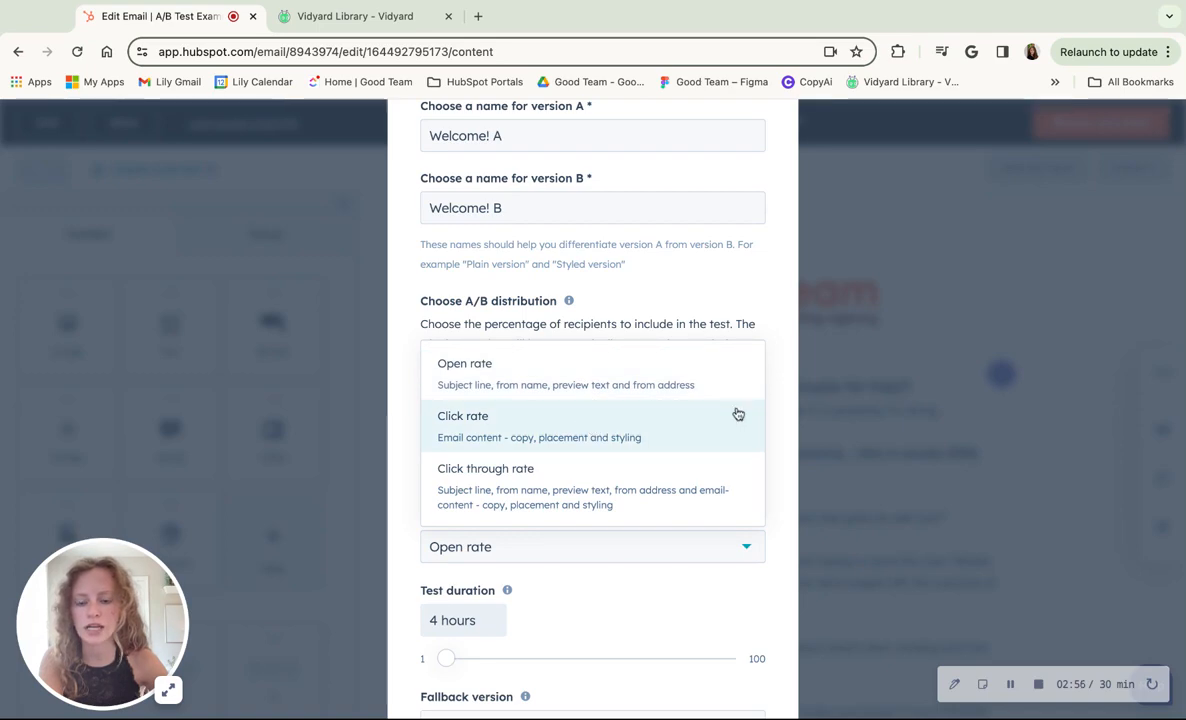
{"action": "left_click", "coordinate": [649, 386]}
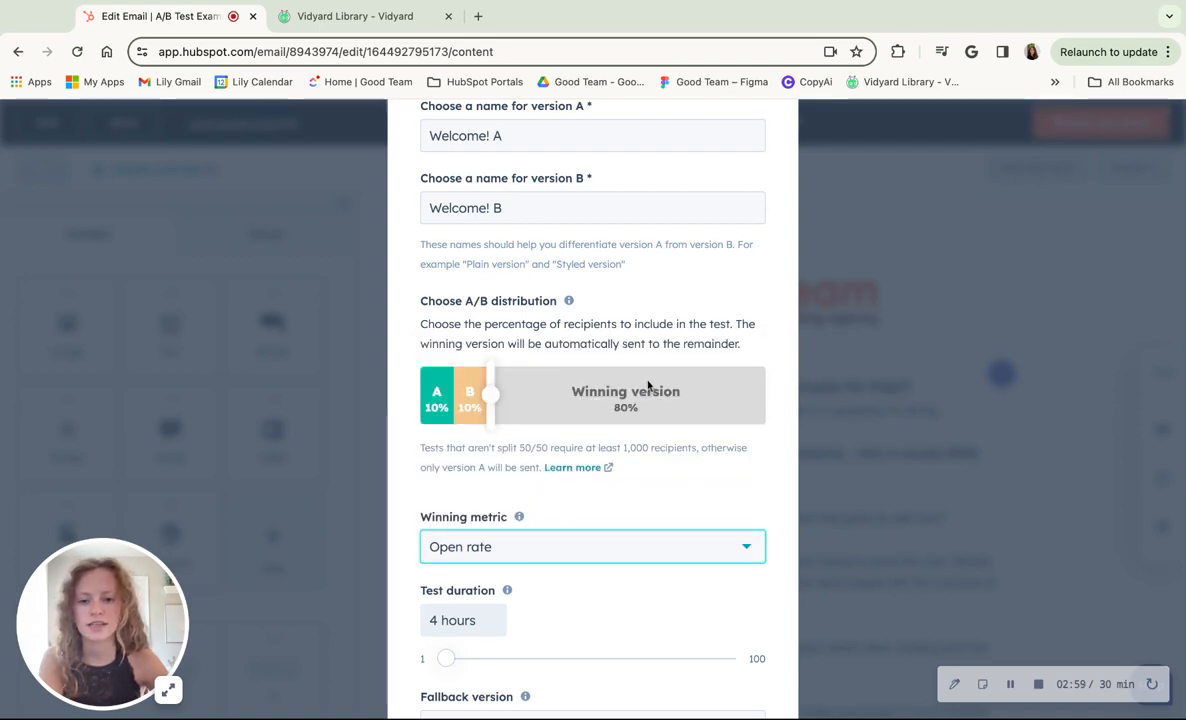
{"action": "left_click", "coordinate": [405, 558]}
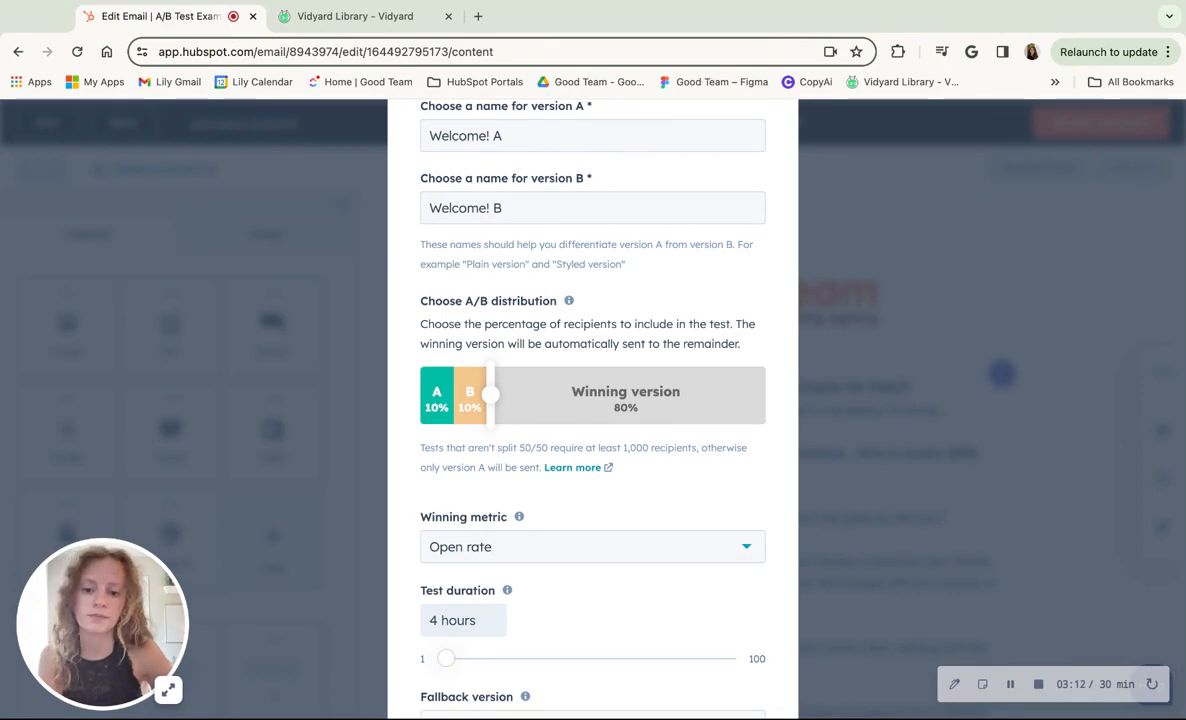
- Create the A/B test, keeping the 4-hour test duration and Version A as the fallback version
{"action": "scroll", "coordinate": [593, 400], "scroll_direction": "down", "scroll_amount": 3}
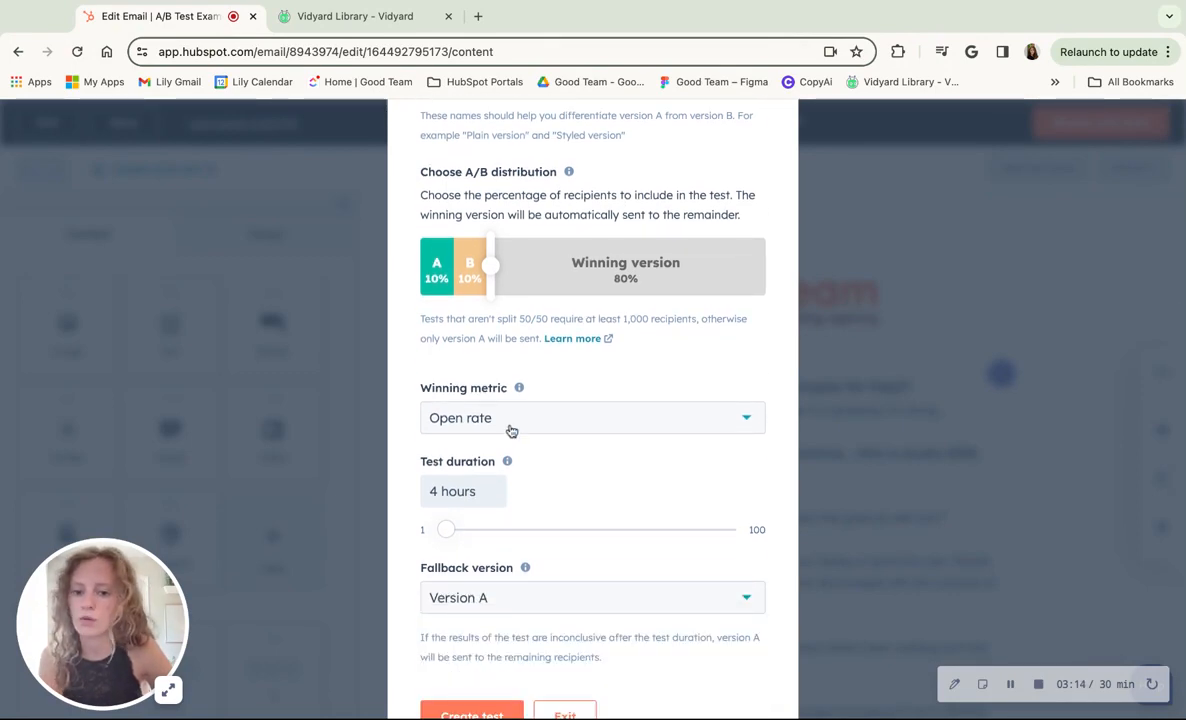
{"action": "scroll", "coordinate": [603, 490], "scroll_direction": "down", "scroll_amount": 1}
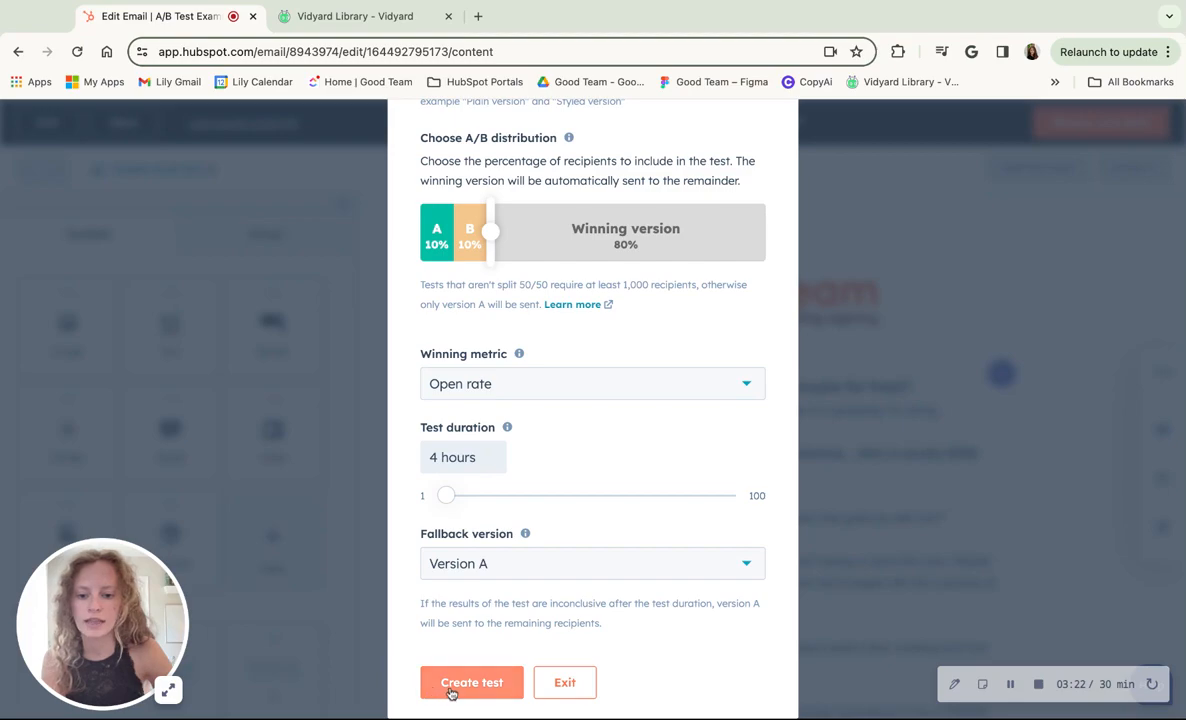
{"action": "left_click", "coordinate": [488, 684]}
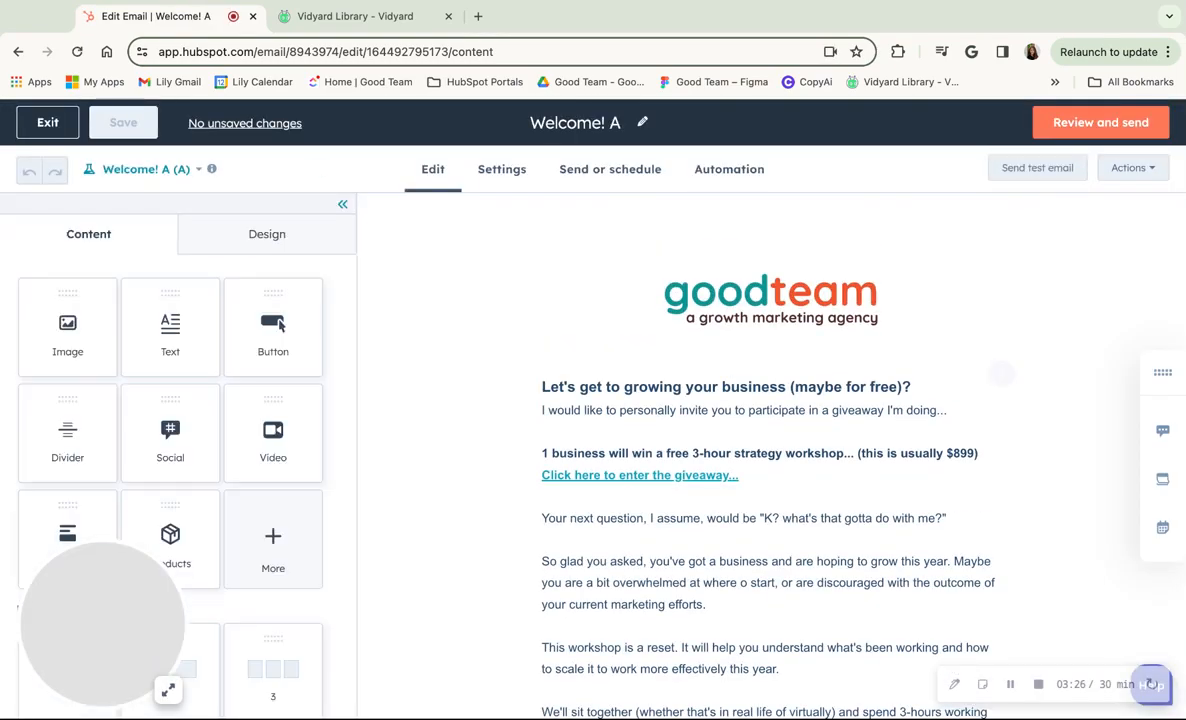
- Switch to email version "Welcome! B" and insert the raised-hands emoji before "Welcome!" in its subject line
{"action": "left_click", "coordinate": [194, 171]}
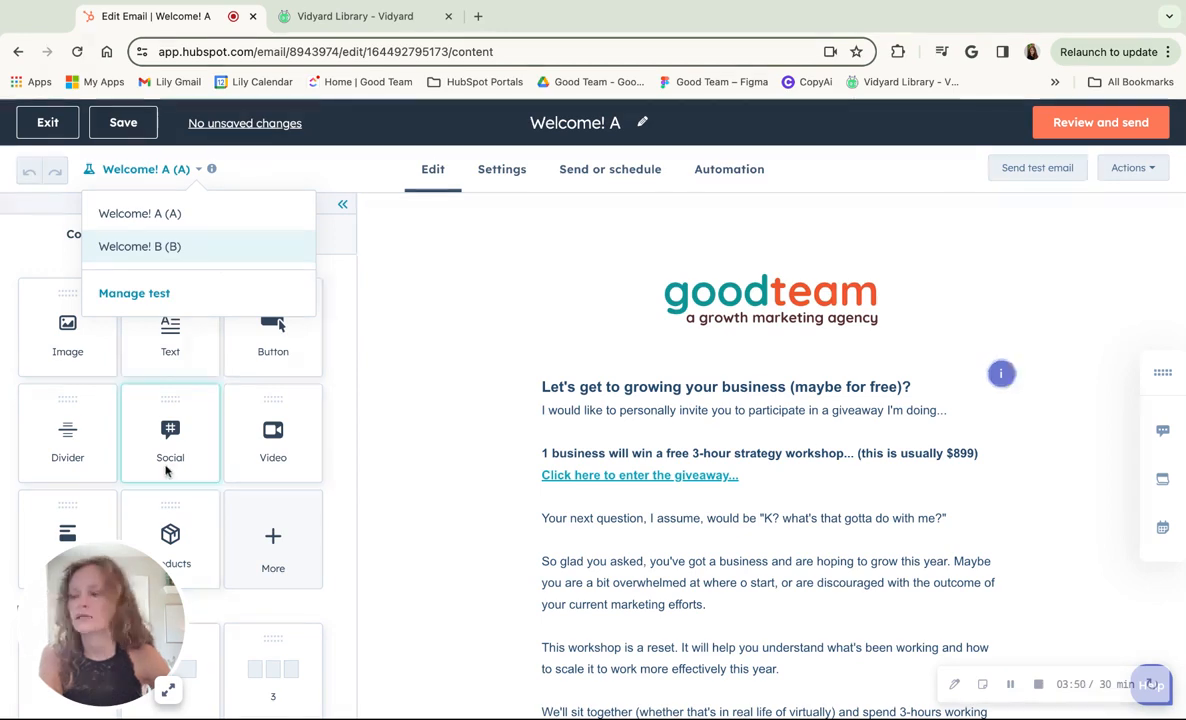
{"action": "left_click", "coordinate": [262, 252]}
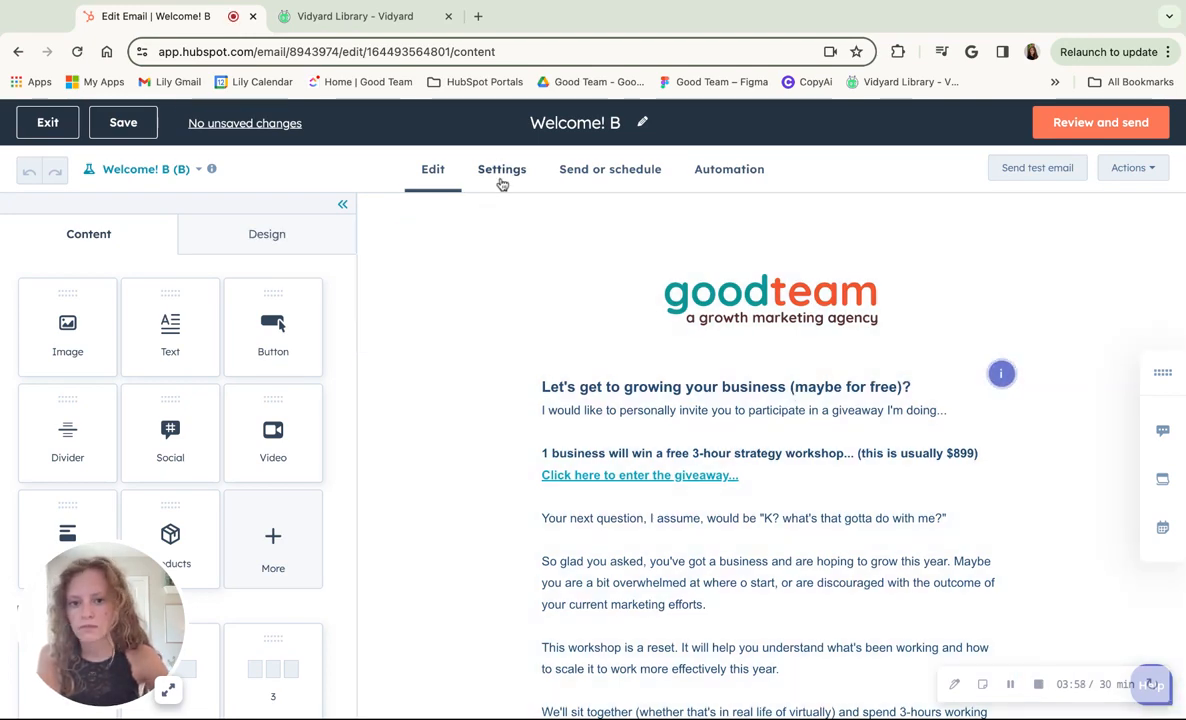
{"action": "left_click", "coordinate": [502, 180]}
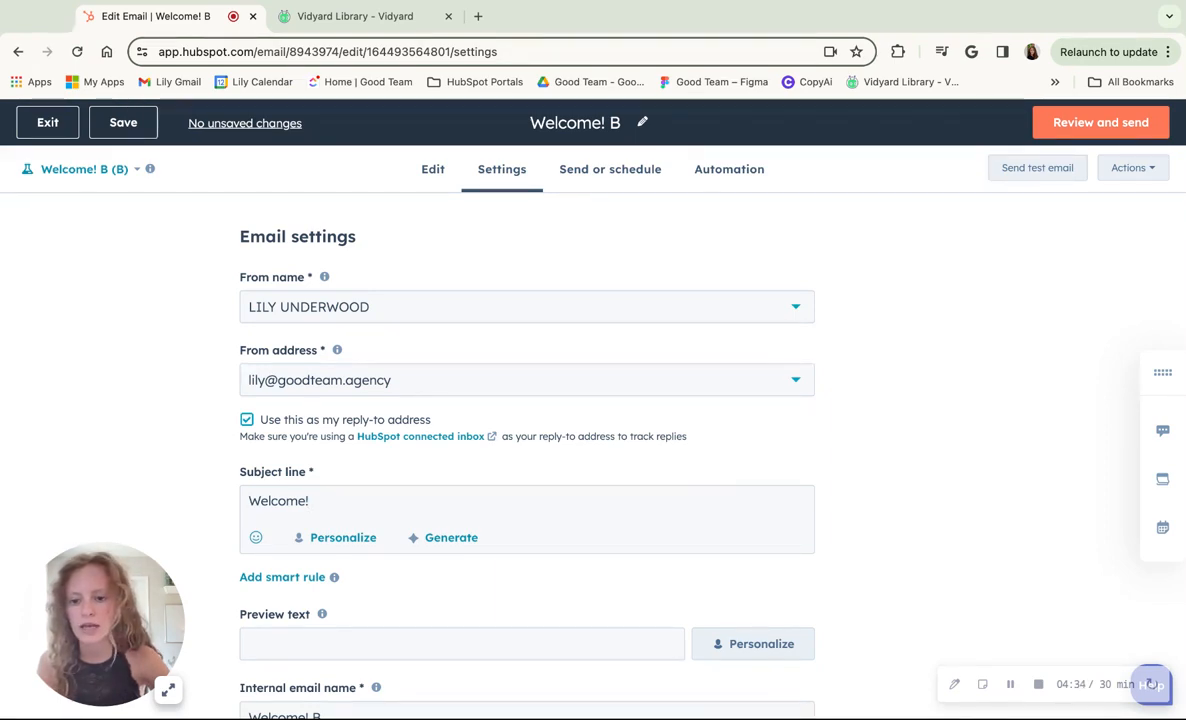
{"action": "left_click", "coordinate": [249, 501]}
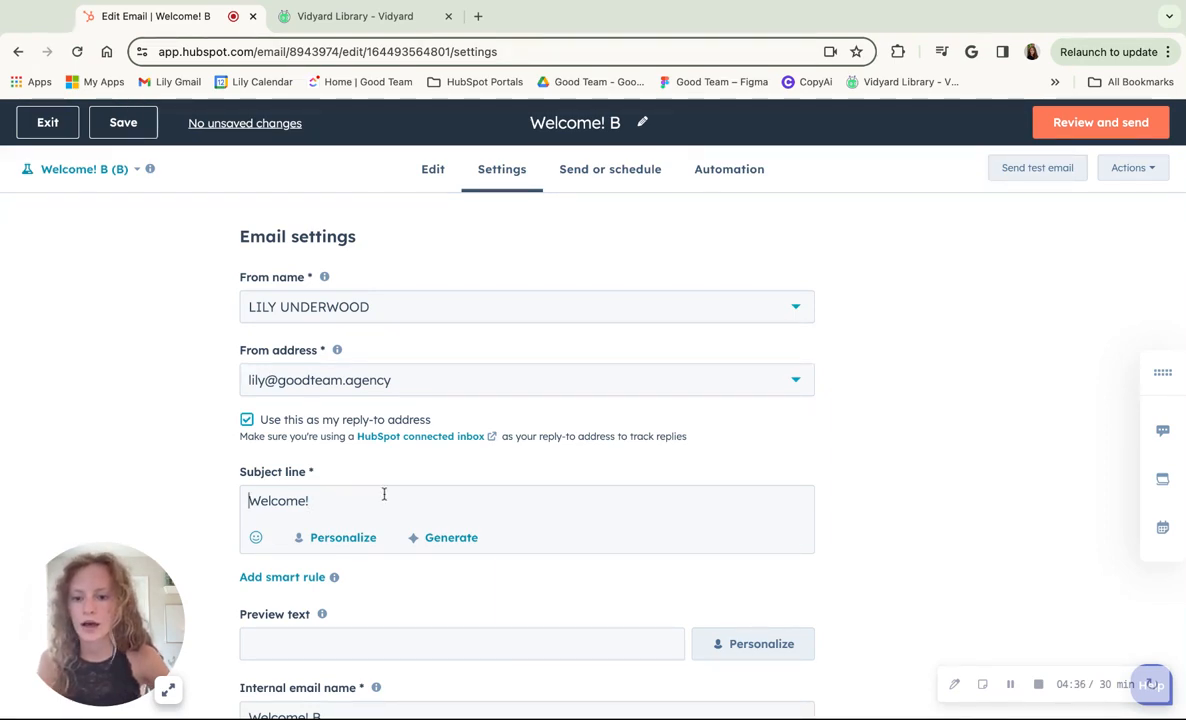
{"action": "left_click", "coordinate": [256, 538]}
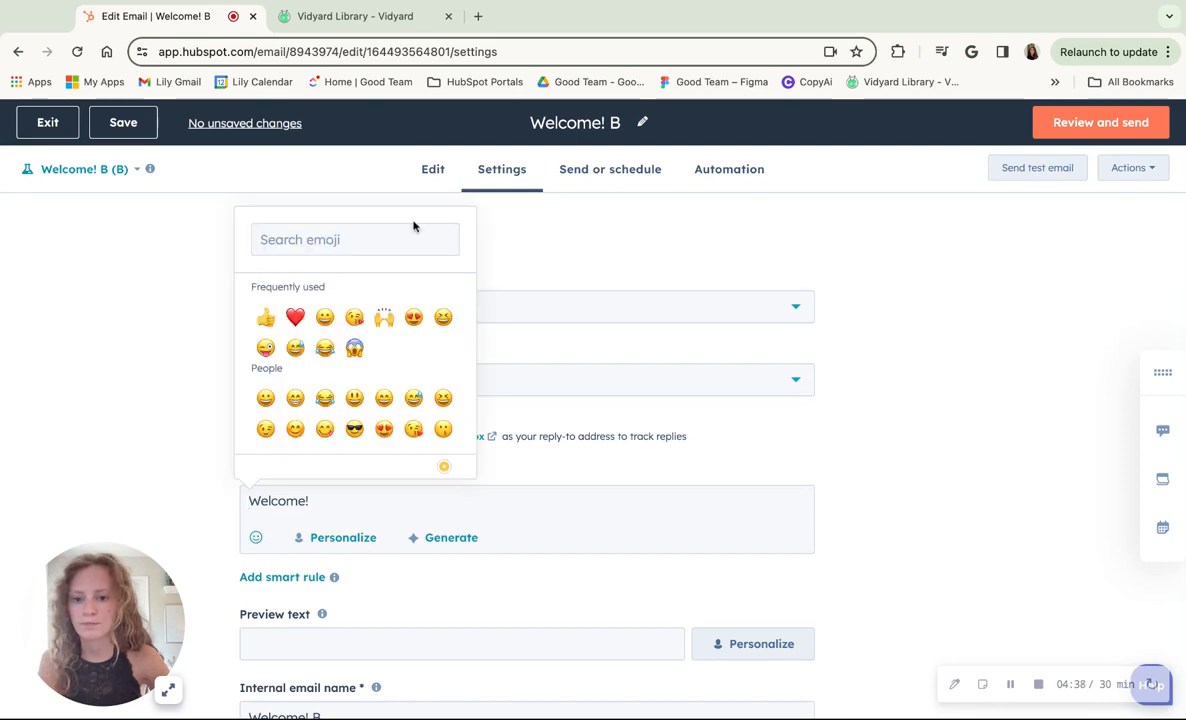
{"action": "left_click", "coordinate": [386, 322]}
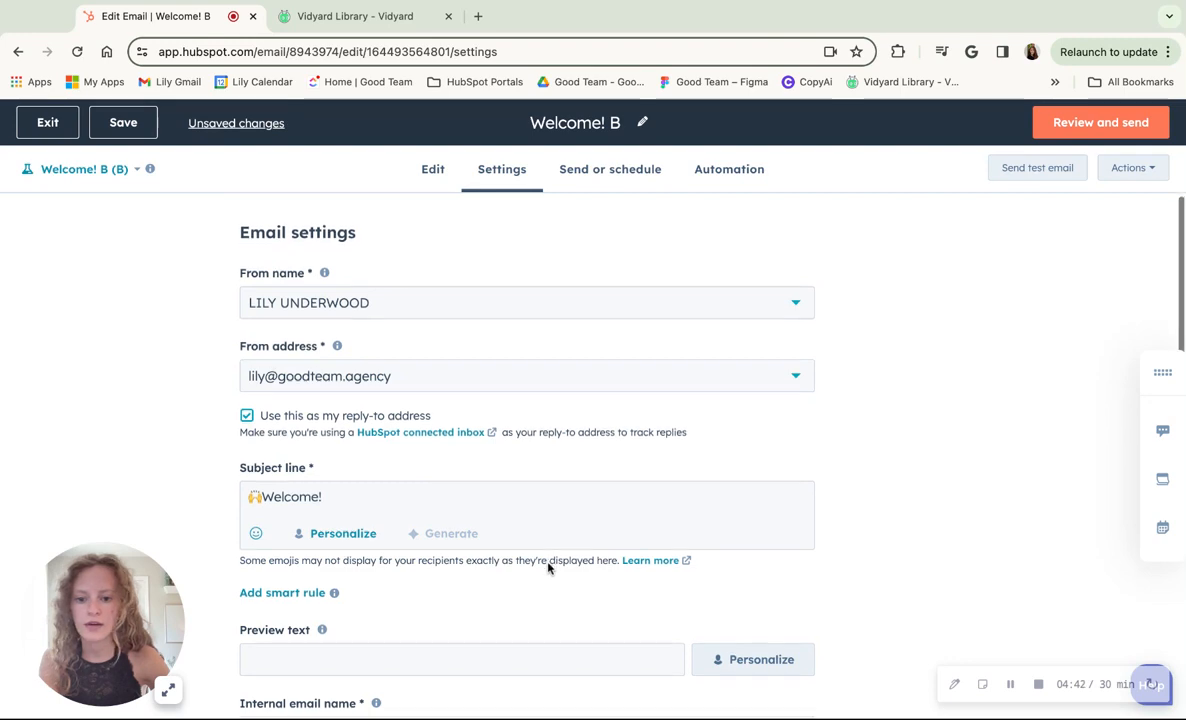
- Examine version B's remaining settings and its review-and-send summary, closing the summary without sending
{"action": "scroll", "coordinate": [548, 566], "scroll_direction": "down", "scroll_amount": 5}
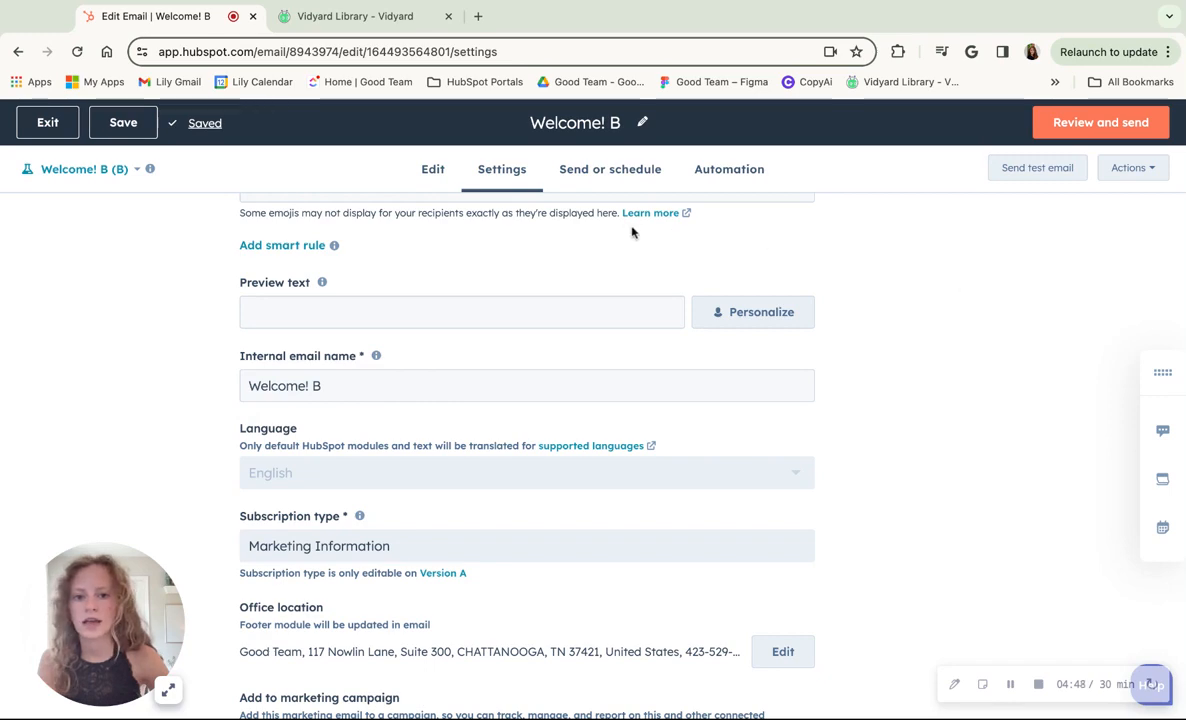
{"action": "left_click", "coordinate": [1090, 125]}
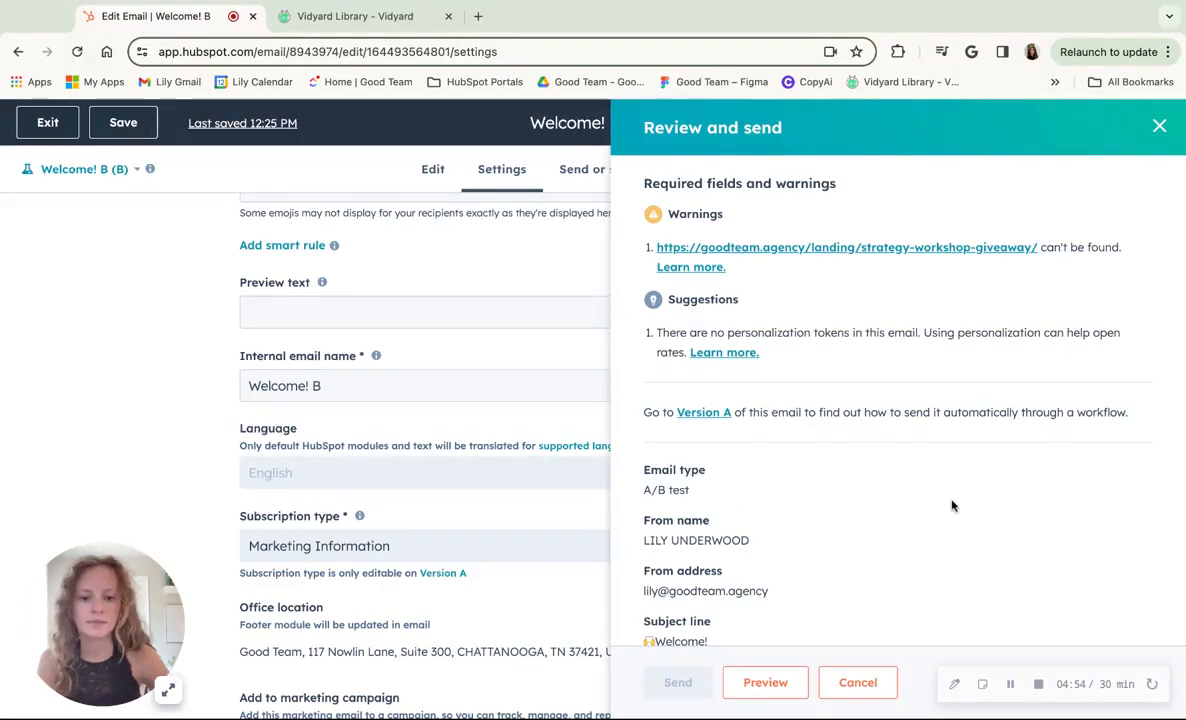
{"action": "left_click", "coordinate": [1159, 126]}
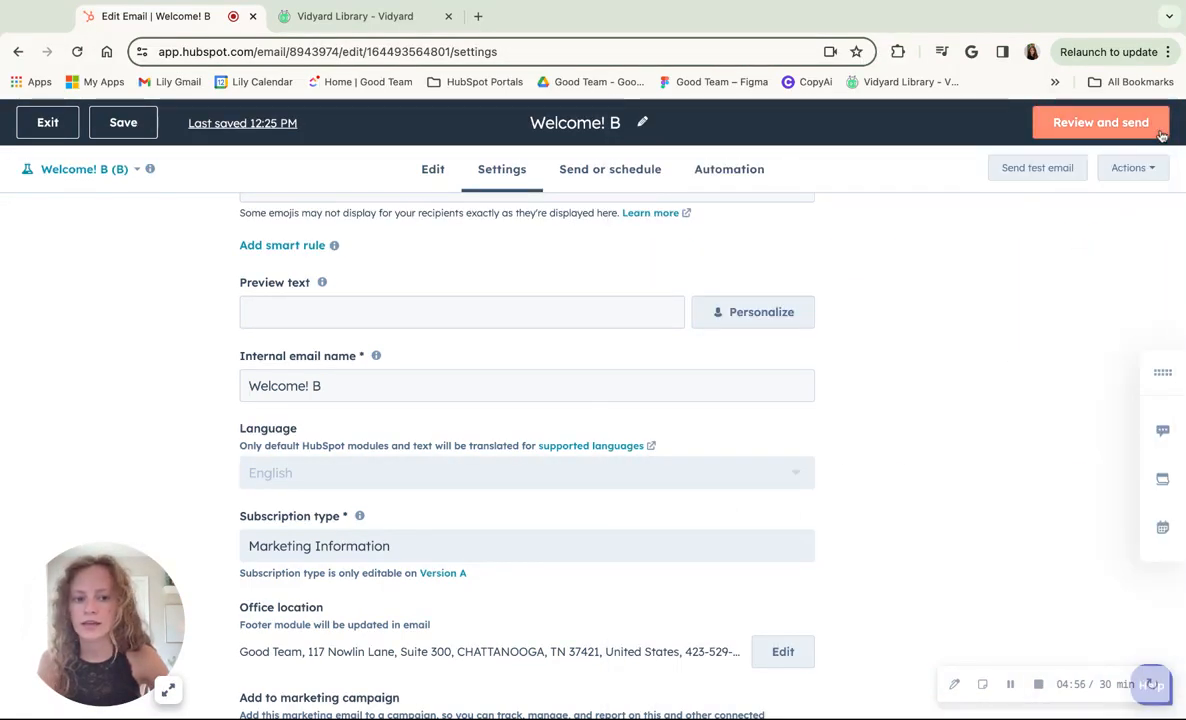
{"action": "left_click", "coordinate": [1077, 126]}
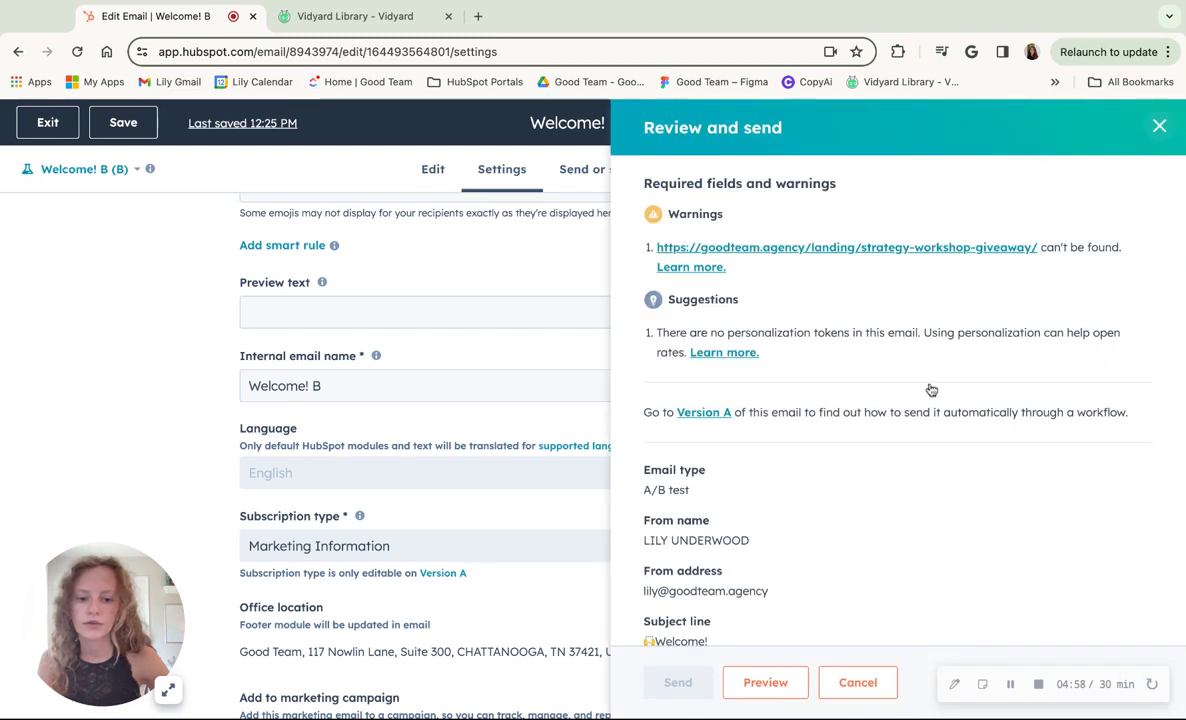
{"action": "scroll", "coordinate": [989, 505], "scroll_direction": "down", "scroll_amount": 5}
{"action": "scroll", "coordinate": [989, 505], "scroll_direction": "up", "scroll_amount": 5}
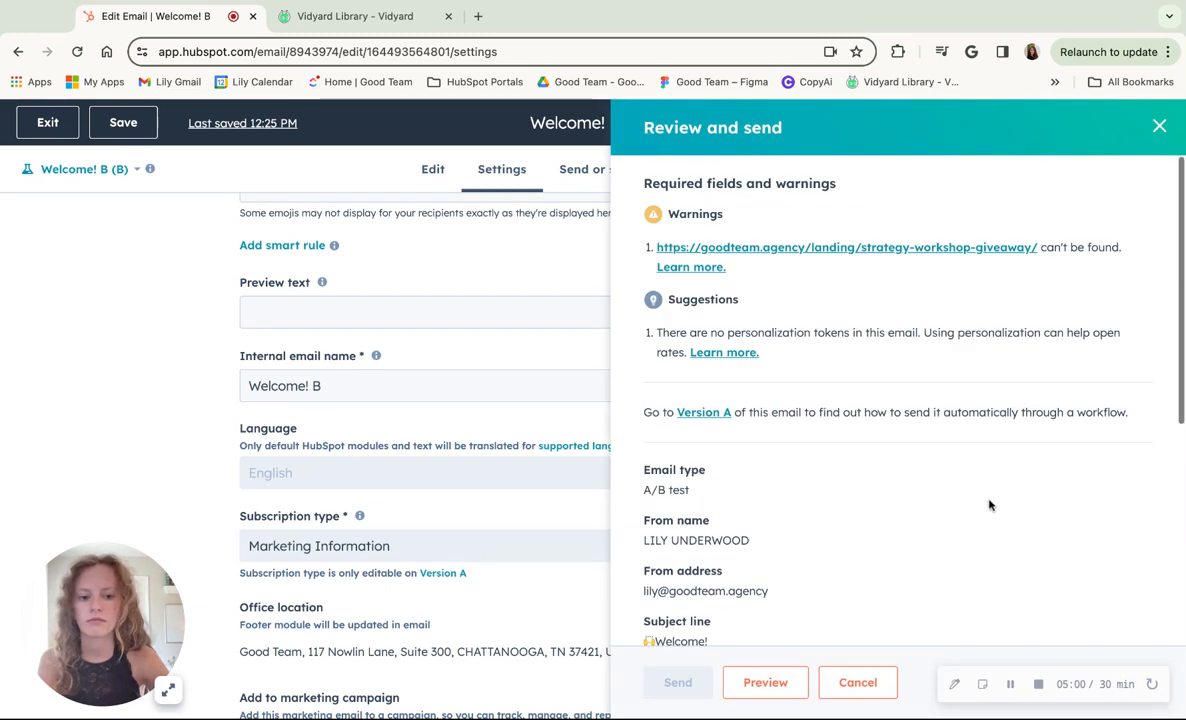
{"action": "left_click", "coordinate": [1160, 126]}
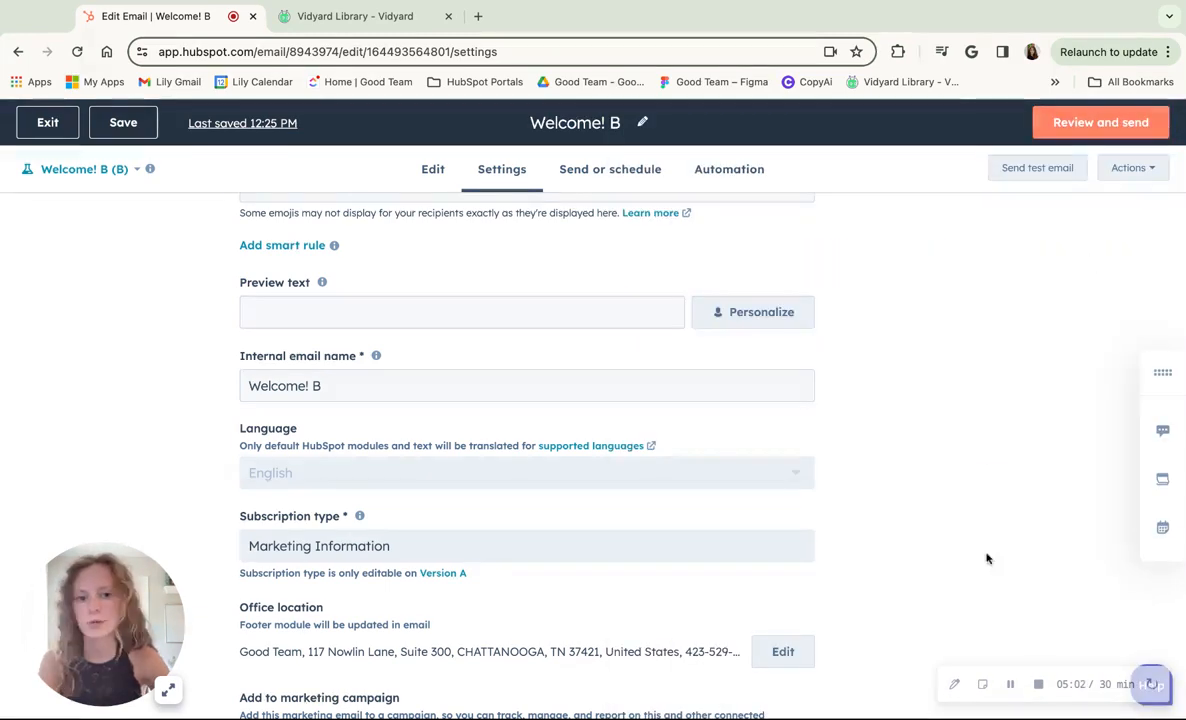